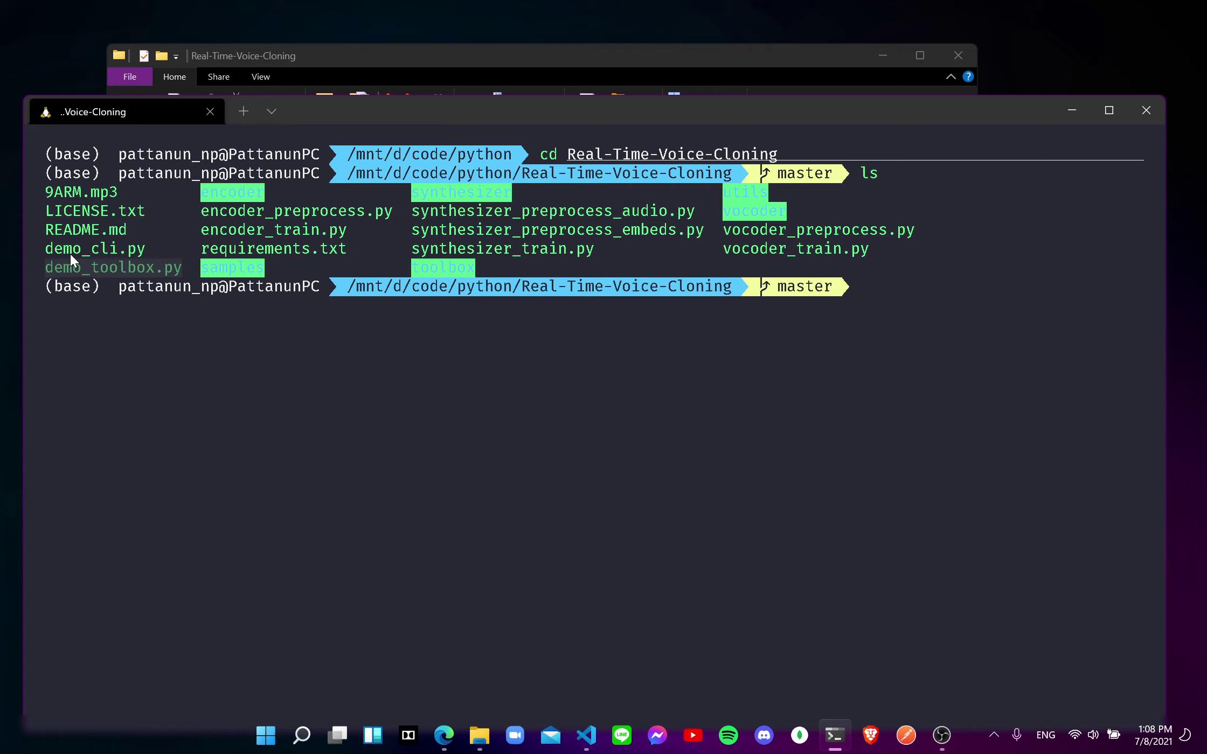
Step: Run demo_toolbox.py with Python in the Real-Time-Voice-Cloning folder
{"action": "left_click_drag", "start_coordinate": [73, 250], "coordinate": [105, 247]}
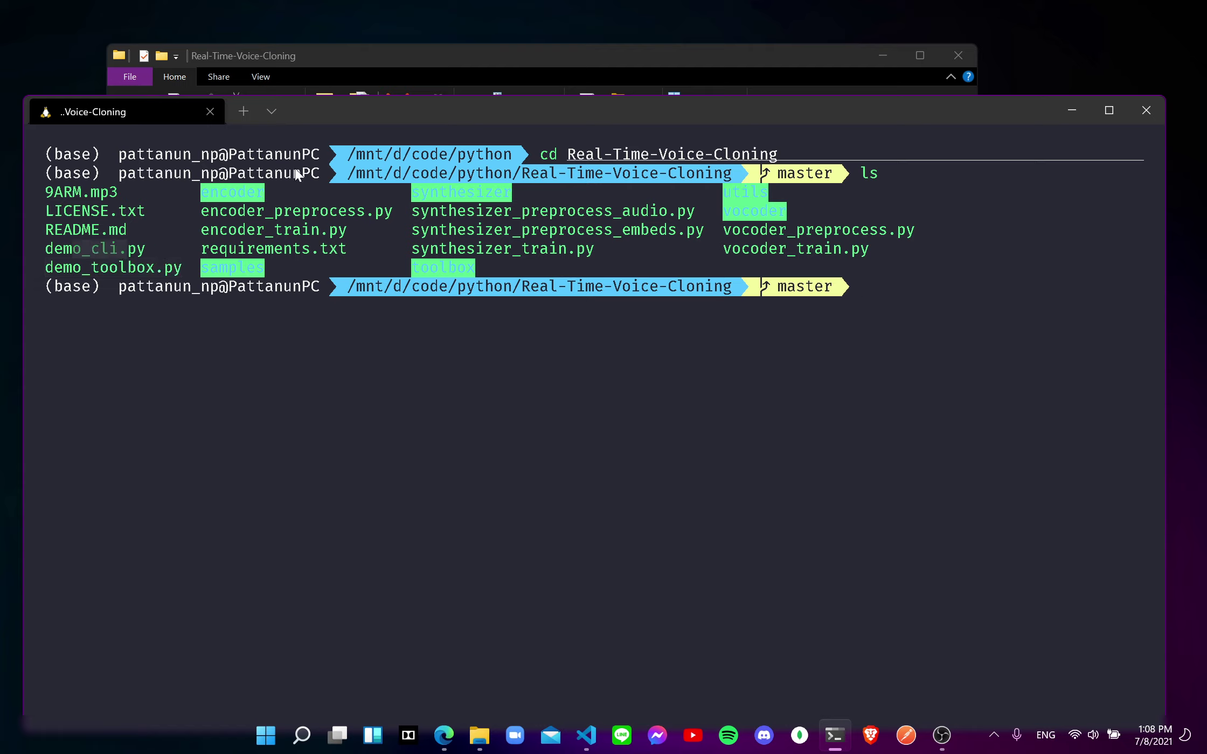
{"action": "left_click_drag", "start_coordinate": [510, 110], "coordinate": [515, 80]}
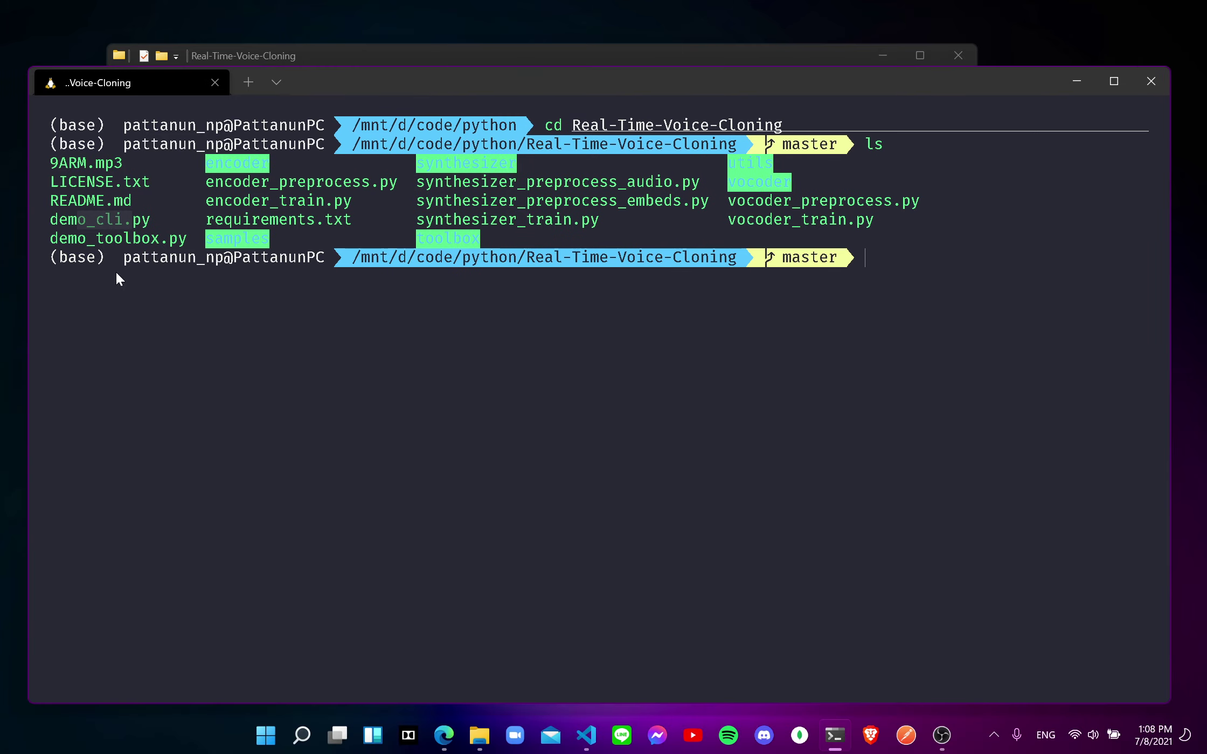
{"action": "left_click_drag", "start_coordinate": [50, 244], "coordinate": [186, 236]}
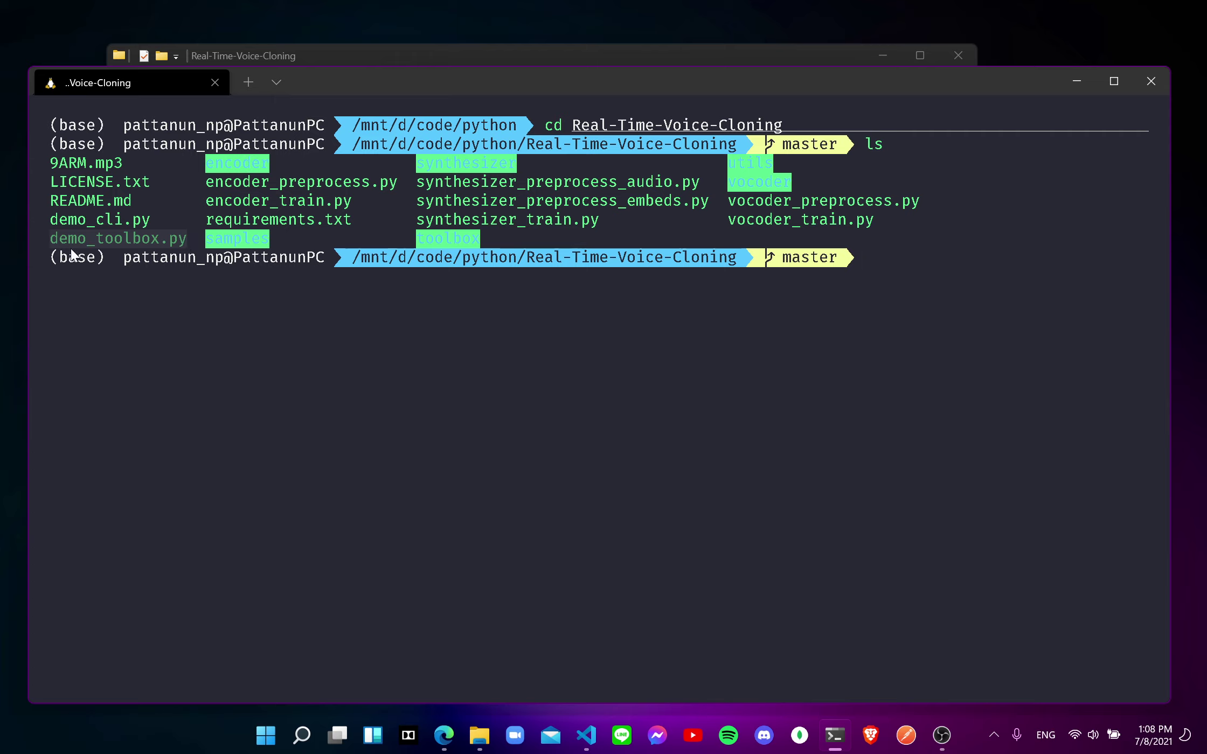
{"action": "key", "text": "ctrl+c"}
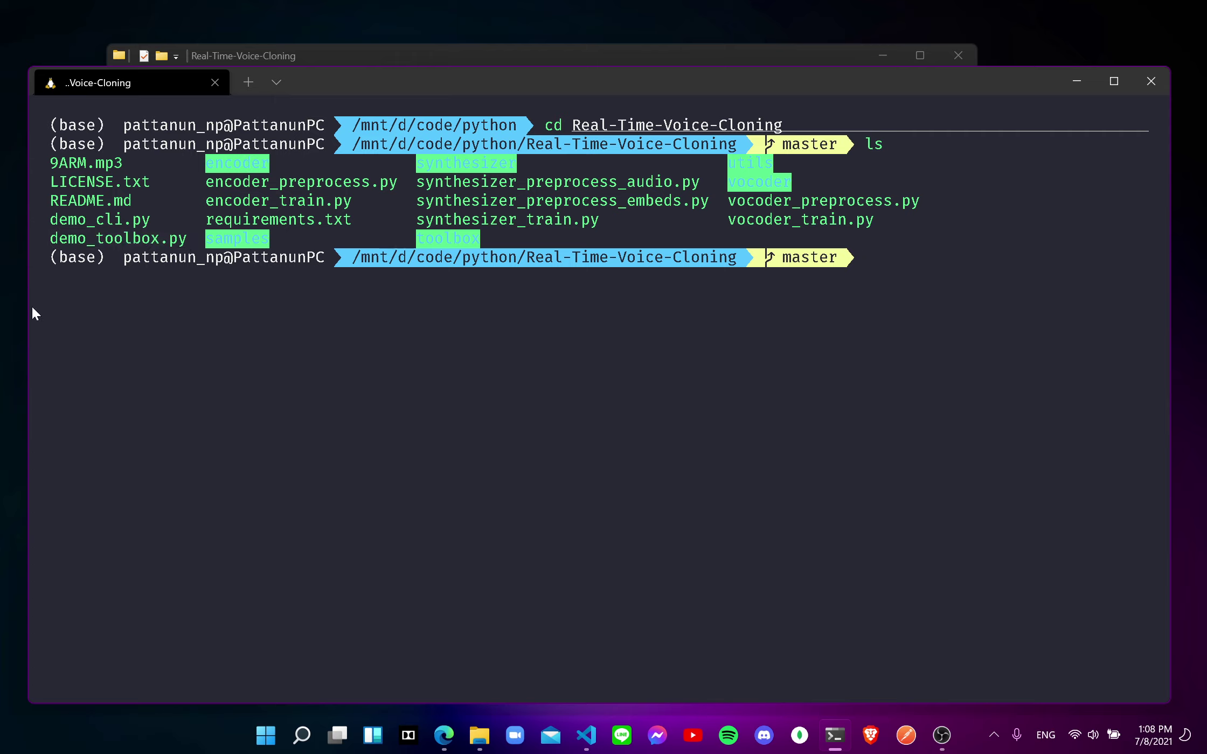
{"action": "left_click_drag", "start_coordinate": [50, 240], "coordinate": [182, 237]}
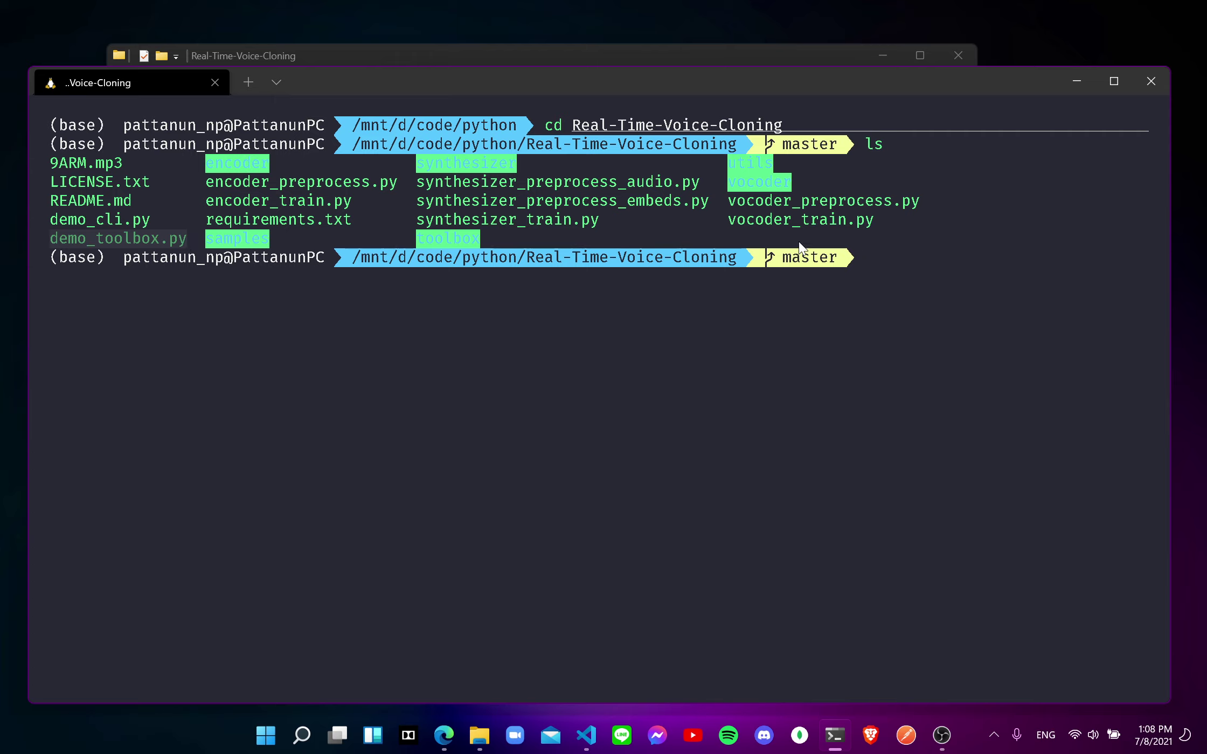
{"action": "key", "text": "ctrl+c"}
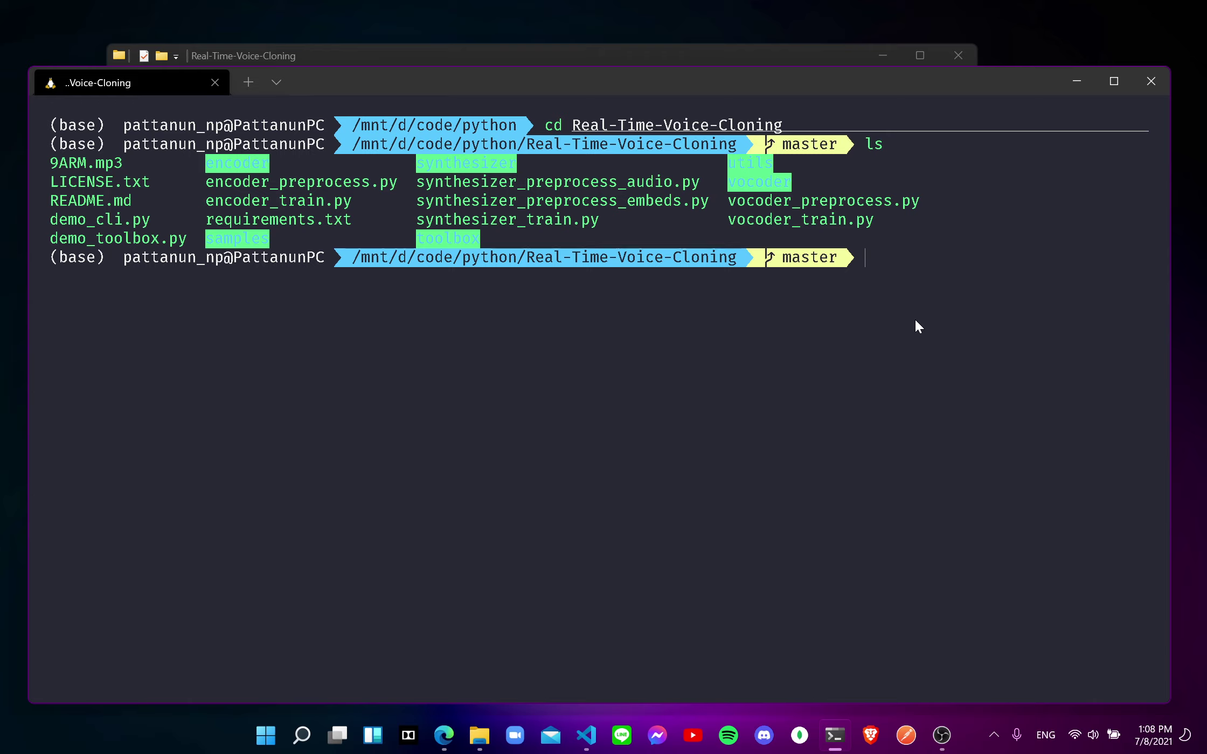
{"action": "type", "text": "pytho"}
{"action": "key", "text": "Right"}
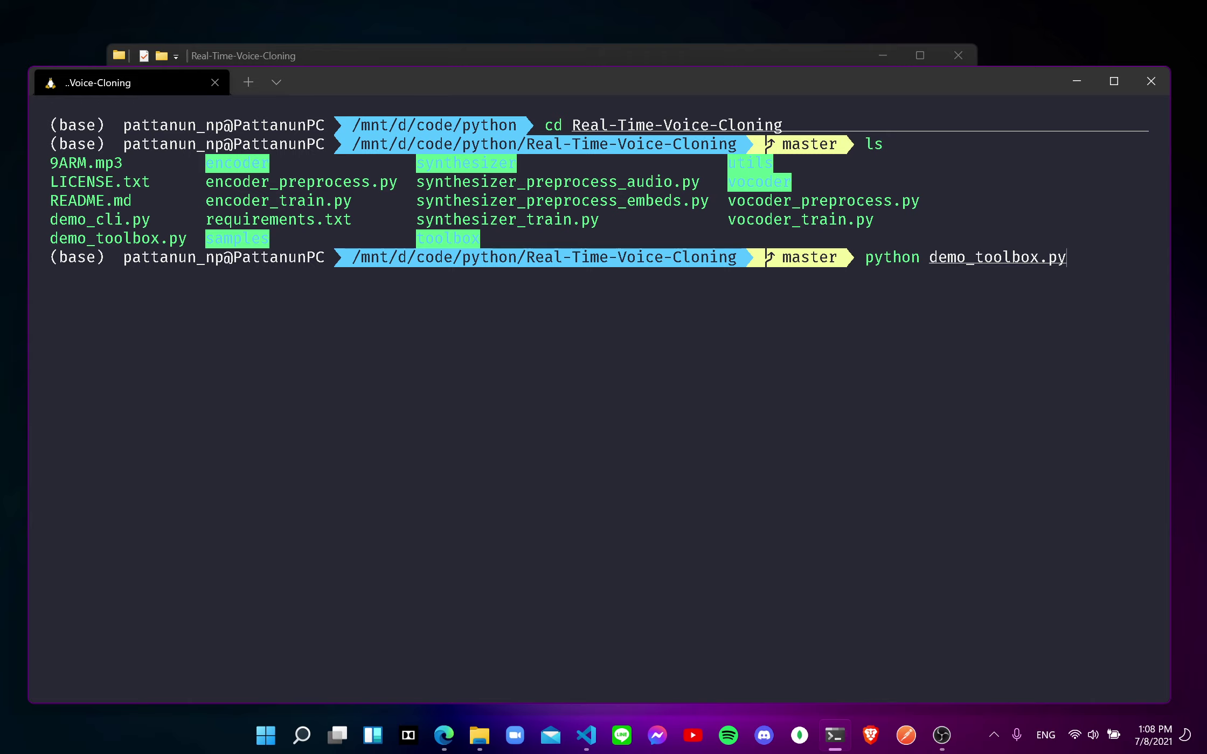
{"action": "key", "text": "Return"}
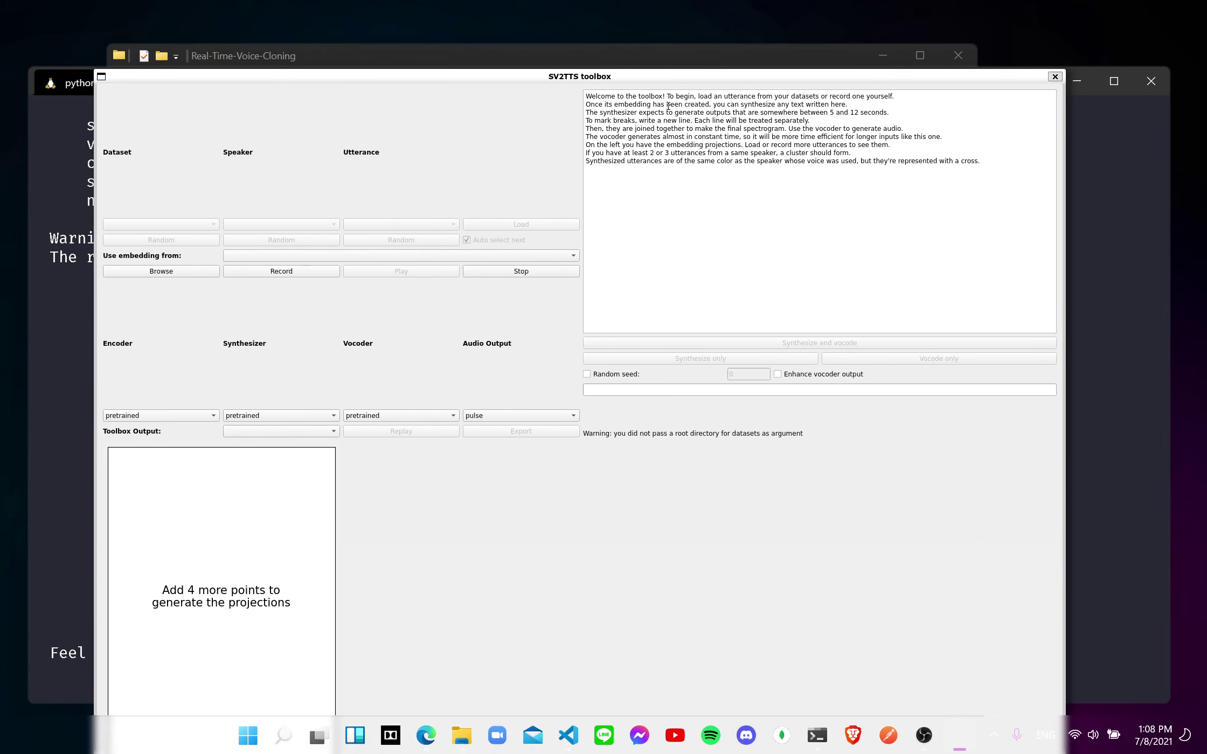
Step: Load the audio file 9ARM.mp3 from the Real-Time-Voice-Cloning folder as the source voice for the embedding
{"action": "left_click_drag", "start_coordinate": [596, 96], "coordinate": [983, 163]}
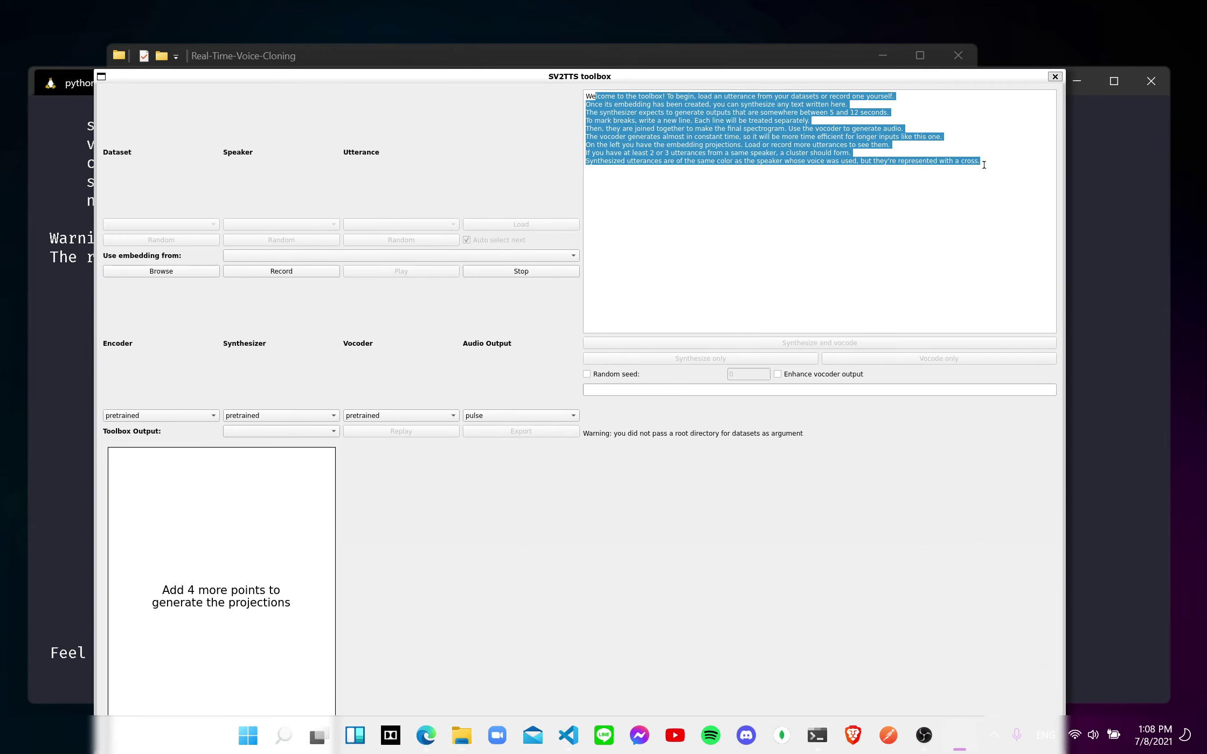
{"action": "left_click", "coordinate": [748, 183]}
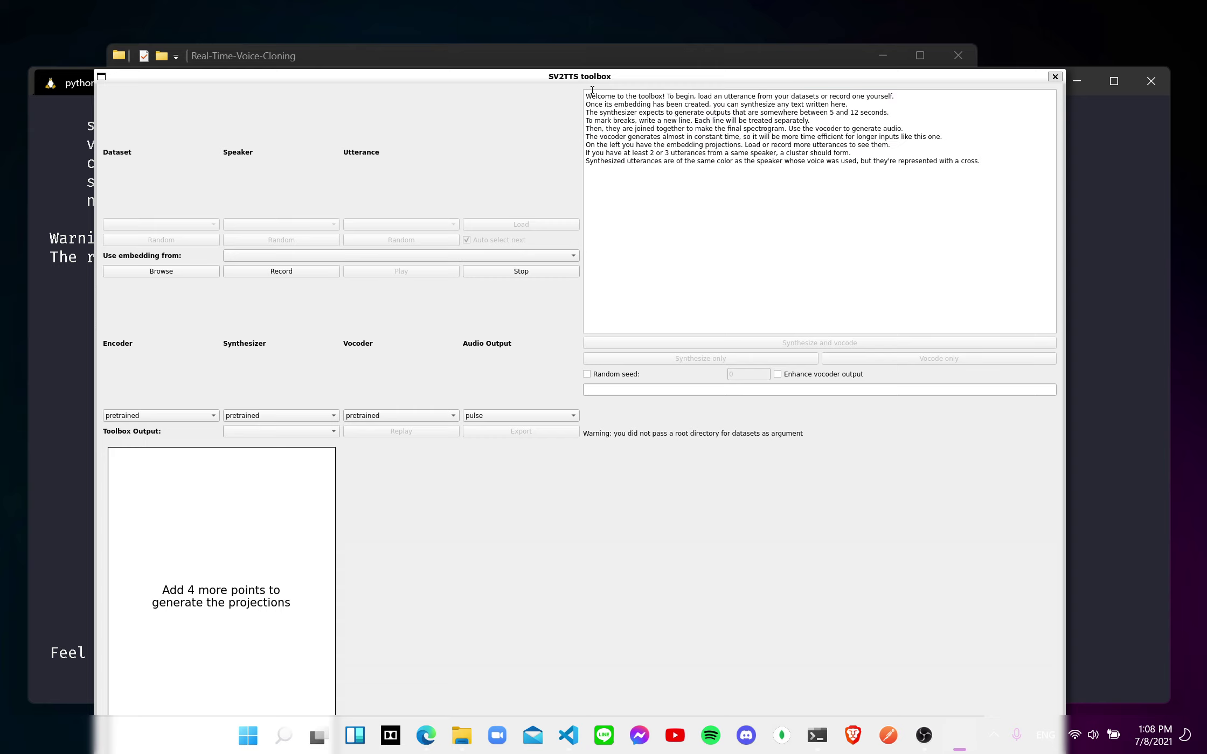
{"action": "left_click_drag", "start_coordinate": [587, 96], "coordinate": [863, 185]}
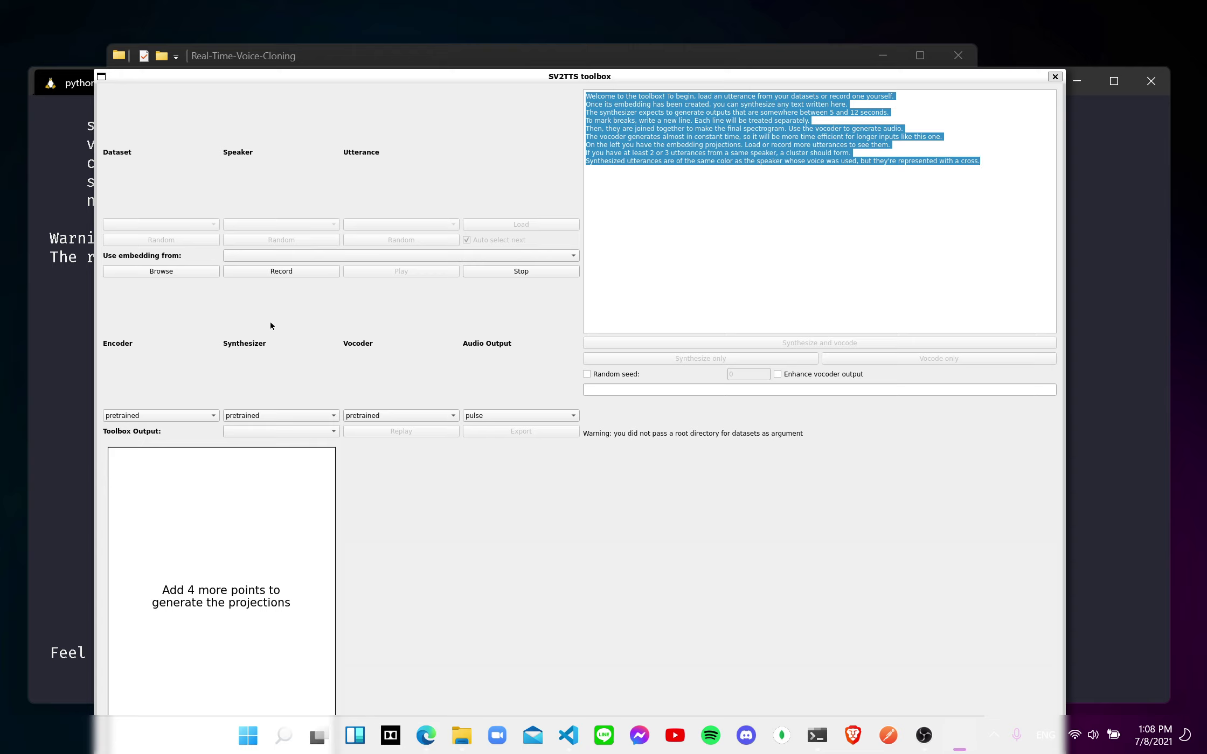
{"action": "left_click", "coordinate": [160, 271]}
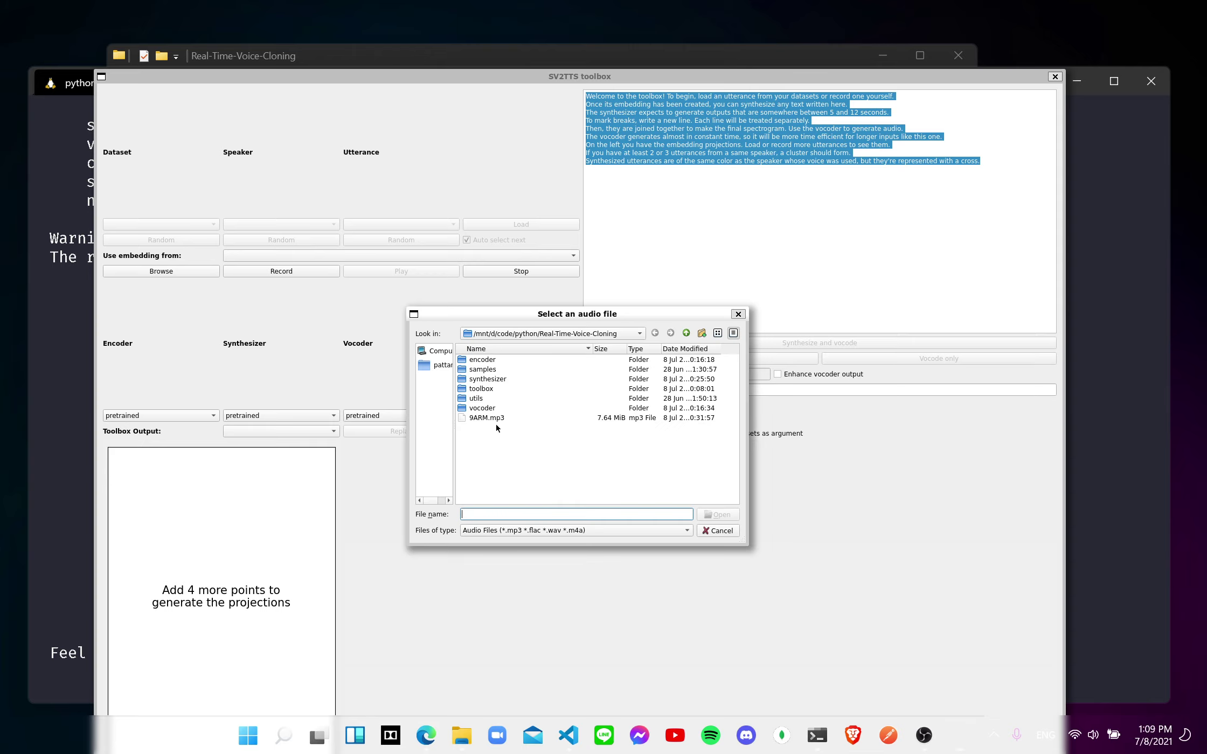
{"action": "left_click", "coordinate": [495, 420]}
{"action": "left_click", "coordinate": [718, 515]}
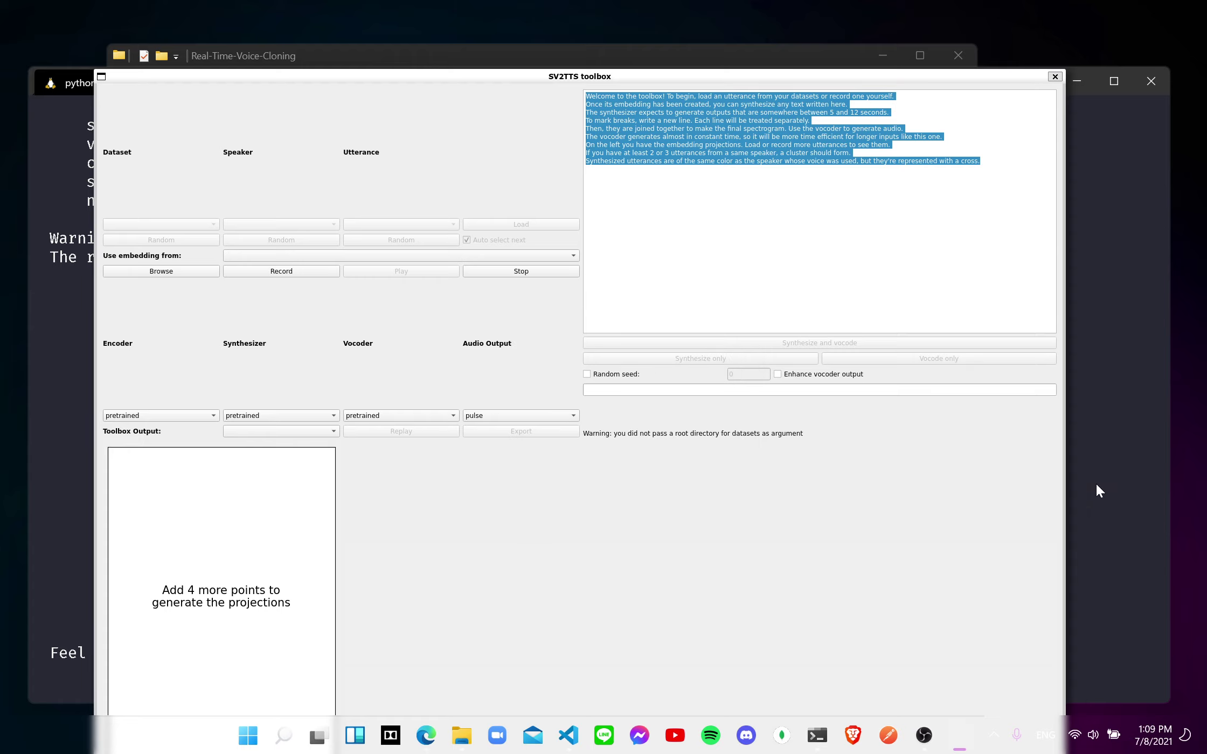
{"action": "left_click_drag", "start_coordinate": [932, 75], "coordinate": [791, 171]}
{"action": "left_click_drag", "start_coordinate": [562, 239], "coordinate": [600, 88]}
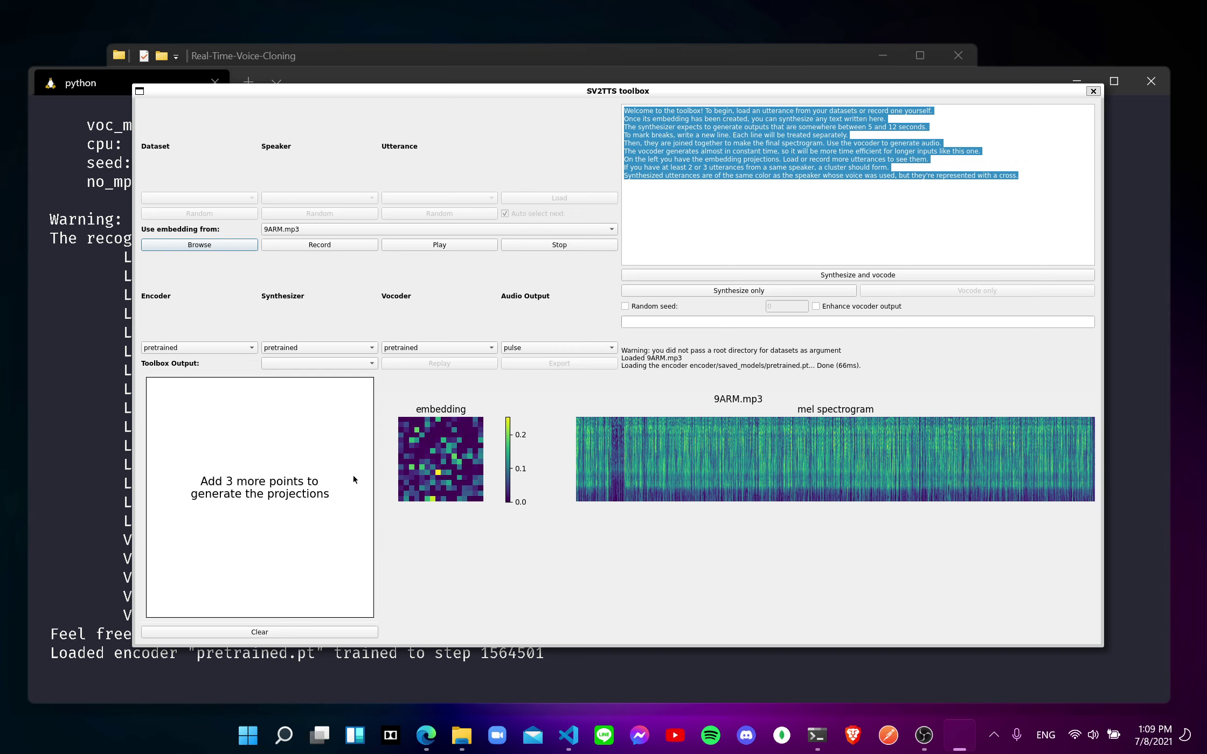
Step: Enable a random seed of 9 and turn on vocoder output enhancement
{"action": "left_click", "coordinate": [625, 307]}
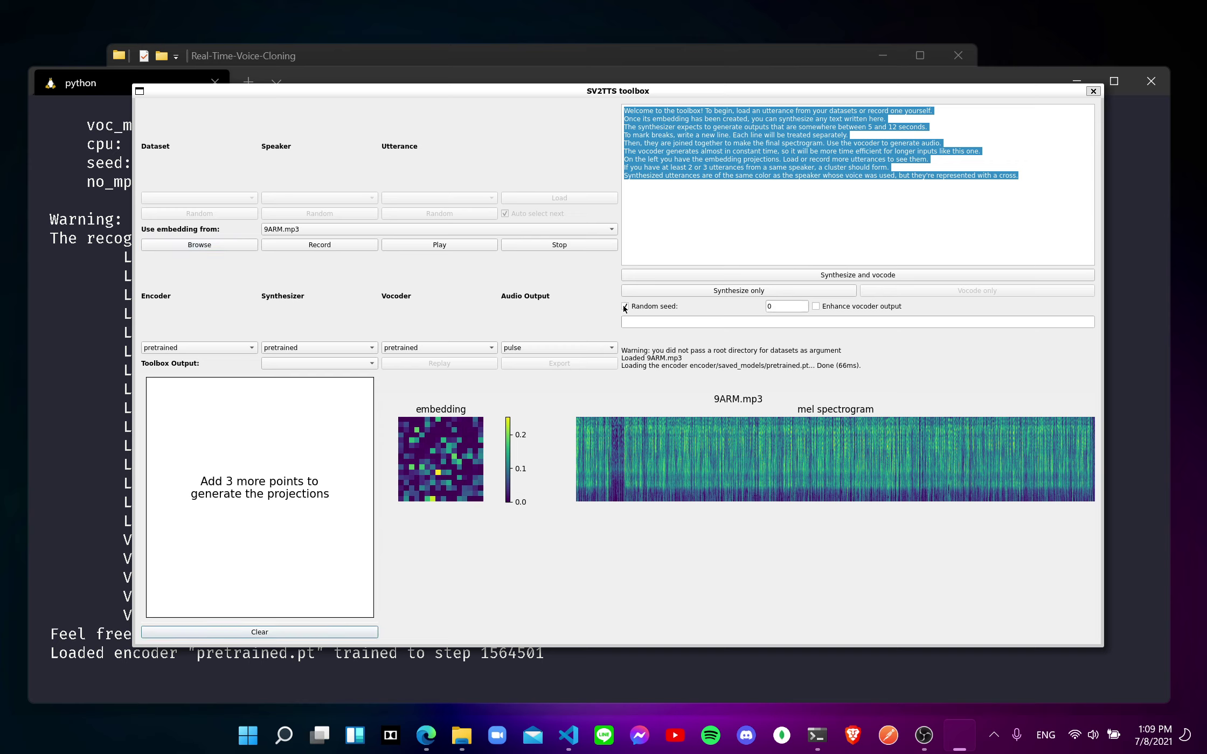
{"action": "left_click", "coordinate": [791, 308]}
{"action": "key", "text": "BackSpace"}
{"action": "type", "text": "9"}
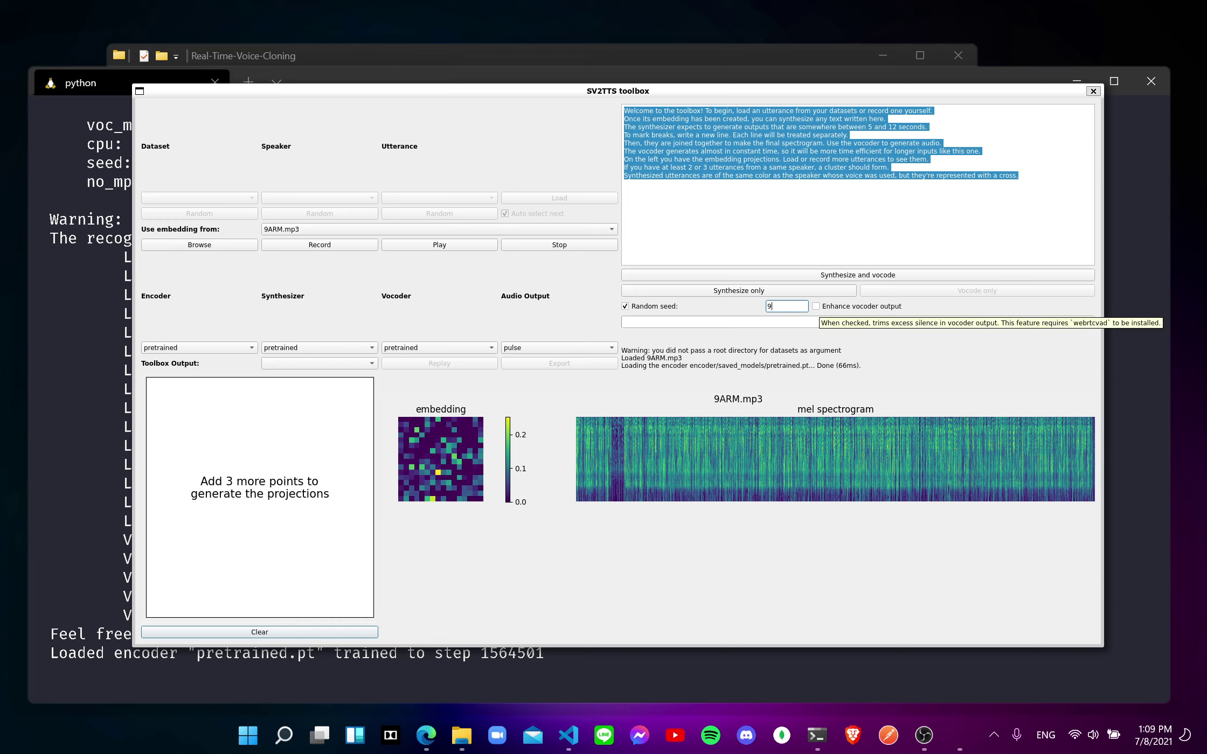
{"action": "left_click", "coordinate": [816, 307]}
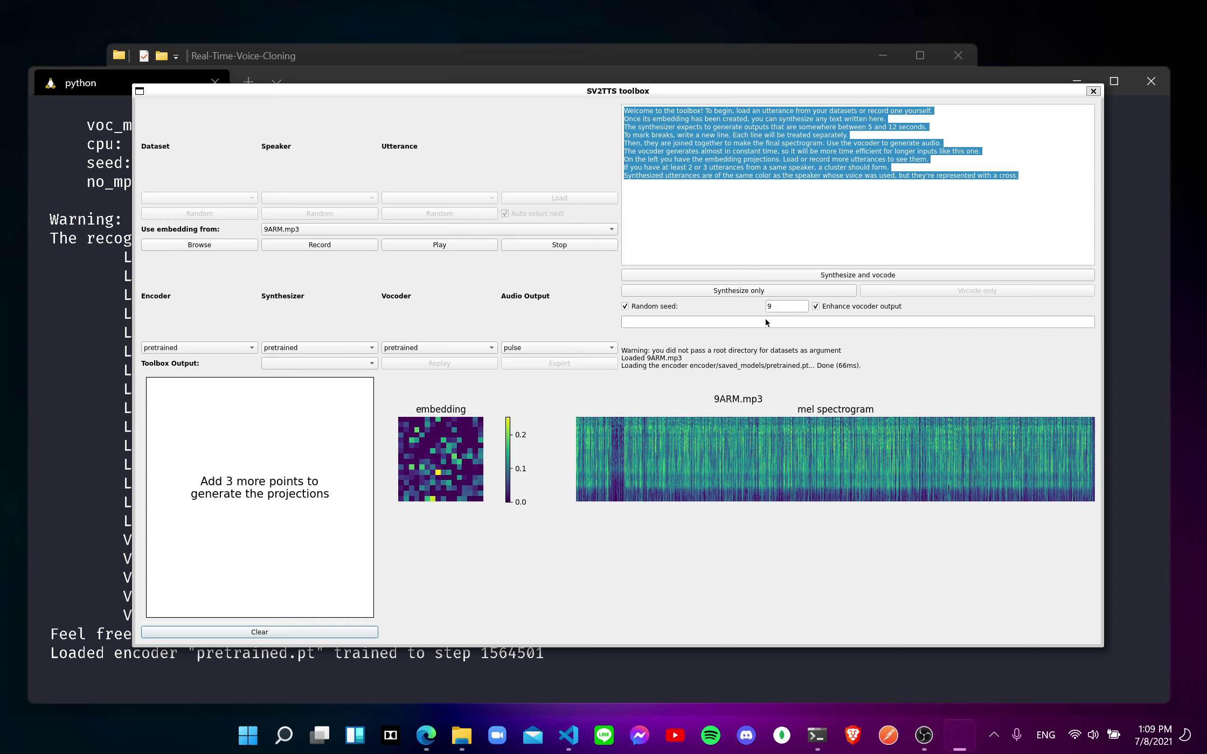
Step: Synthesize and vocode the default welcome text with the 9ARM.mp3 voice
{"action": "left_click", "coordinate": [747, 218]}
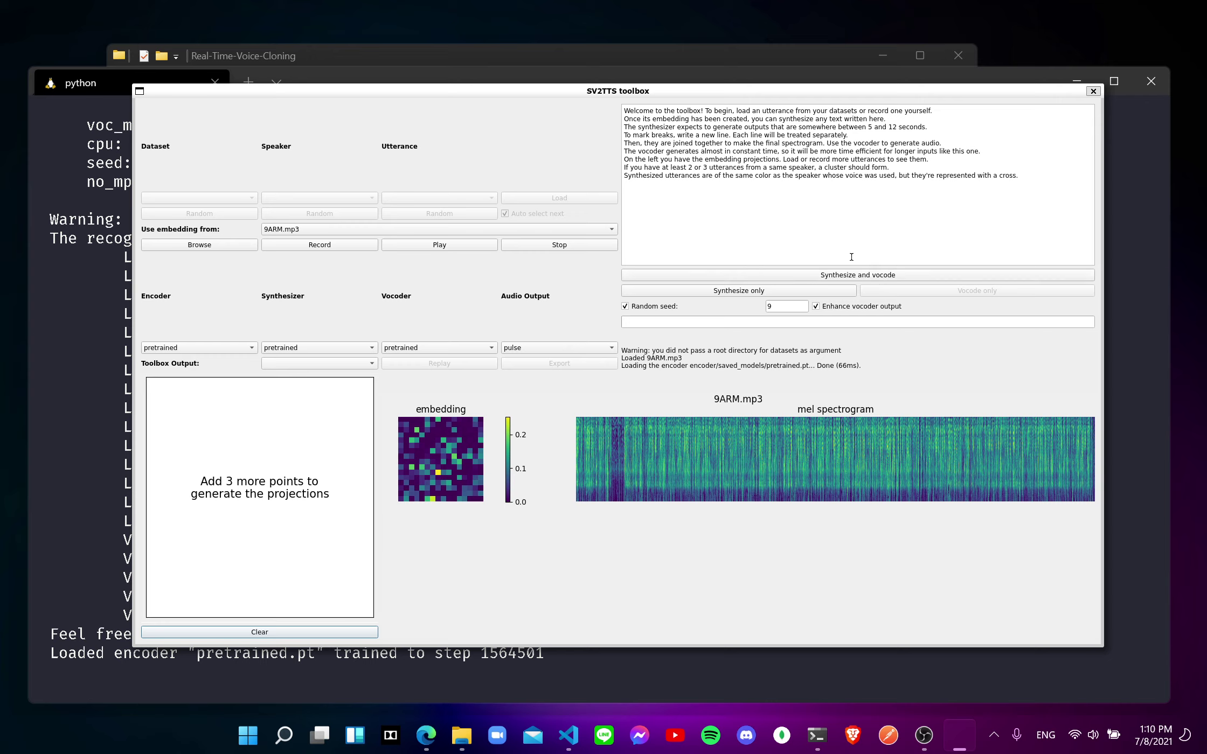
{"action": "left_click", "coordinate": [850, 275]}
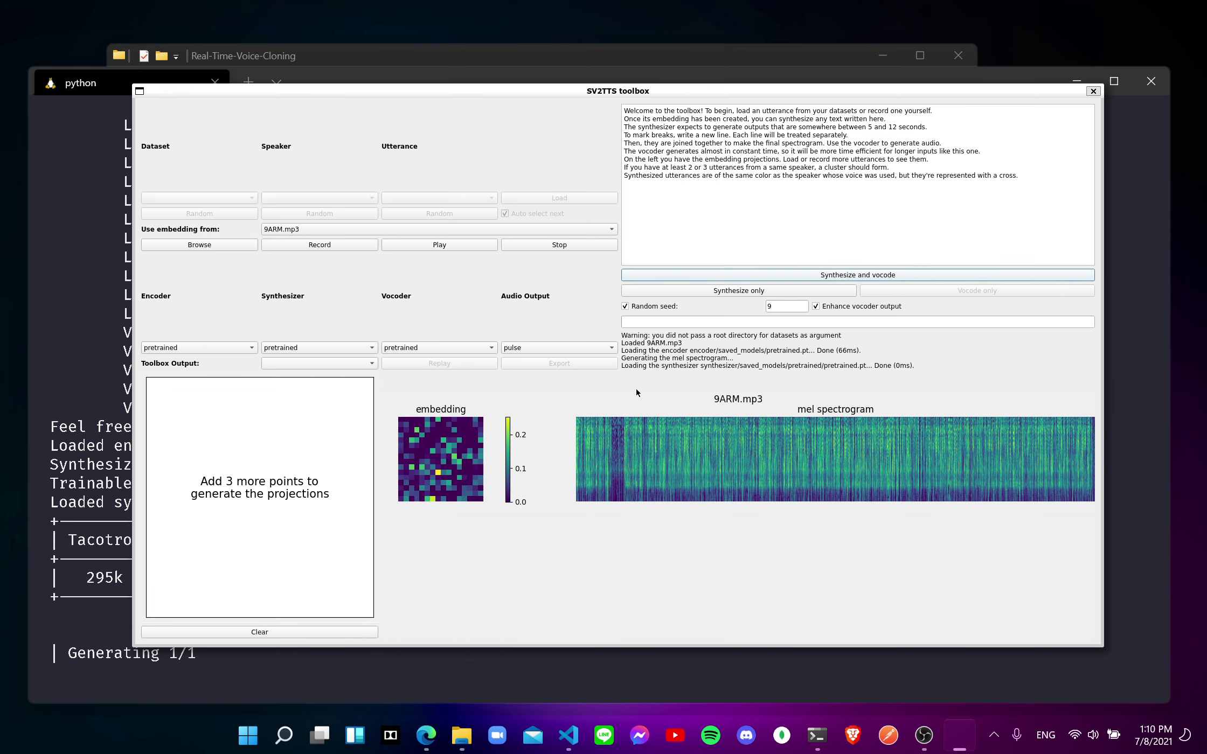
{"action": "left_click_drag", "start_coordinate": [562, 90], "coordinate": [770, 80]}
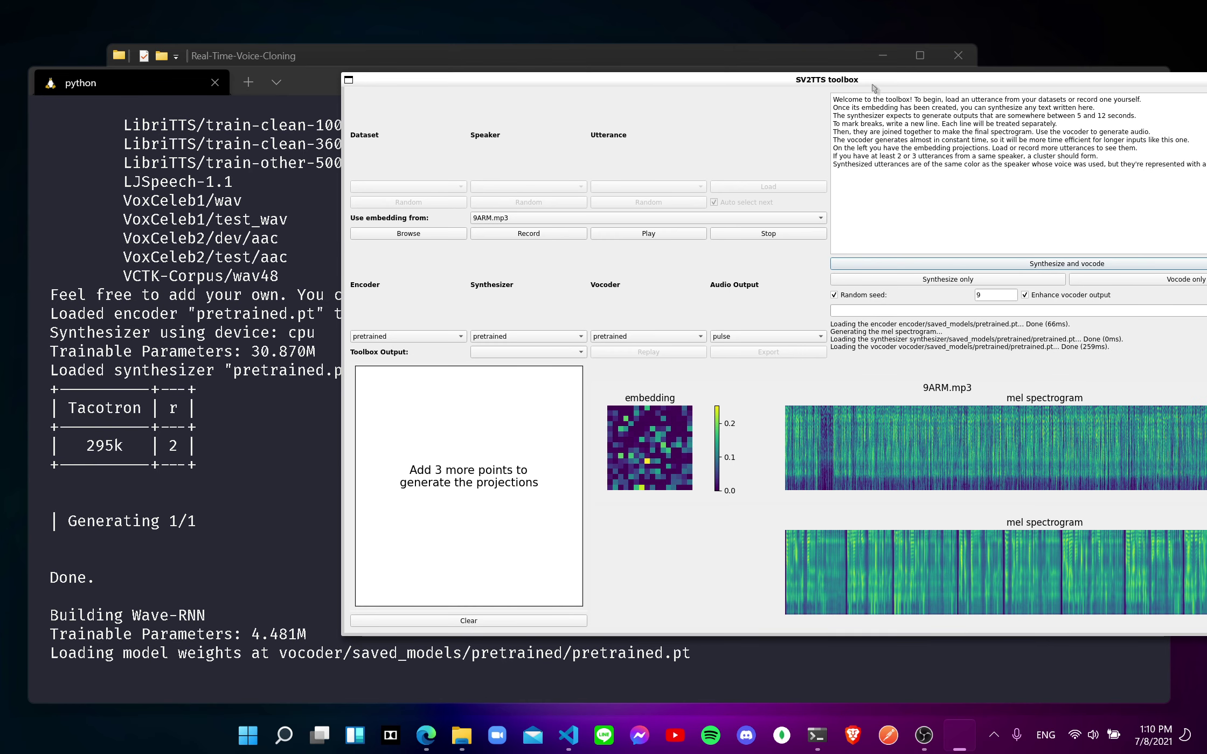
{"action": "left_click_drag", "start_coordinate": [871, 85], "coordinate": [663, 82]}
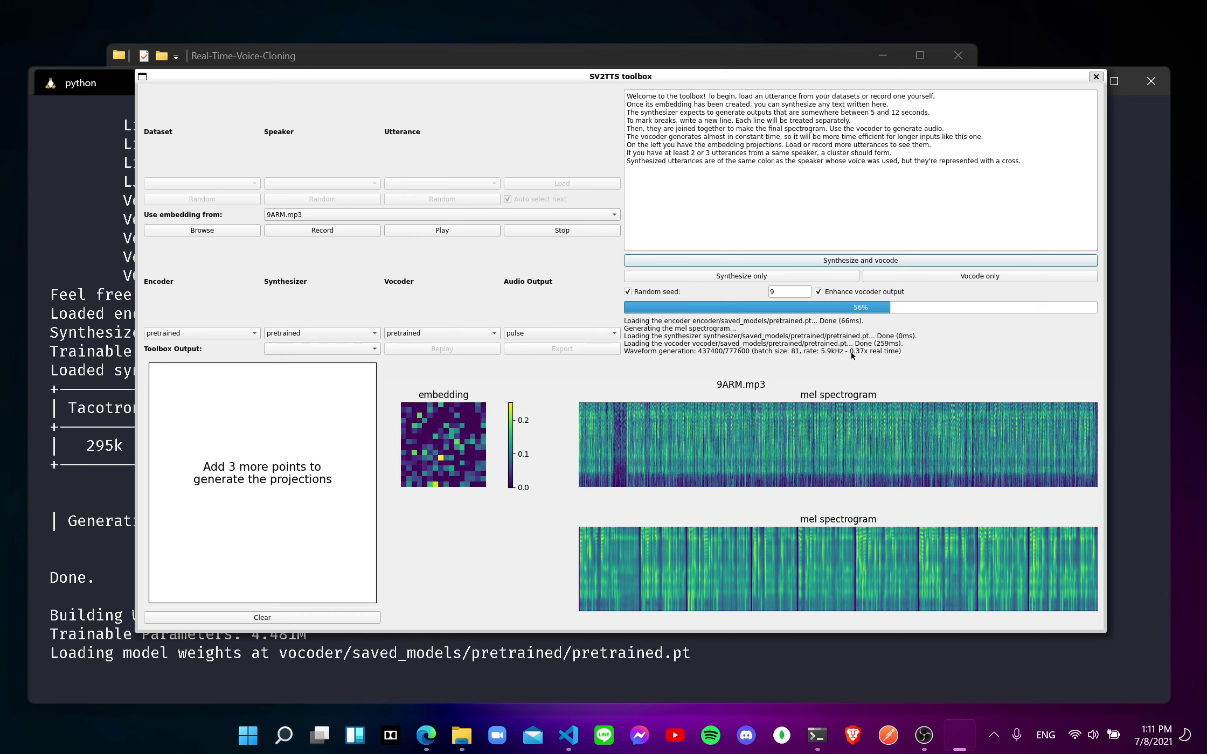
Step: Find and open Task Manager, placing its window so the toolbox's generation progress stays in view
{"action": "left_click", "coordinate": [284, 735]}
{"action": "type", "text": "termius"}
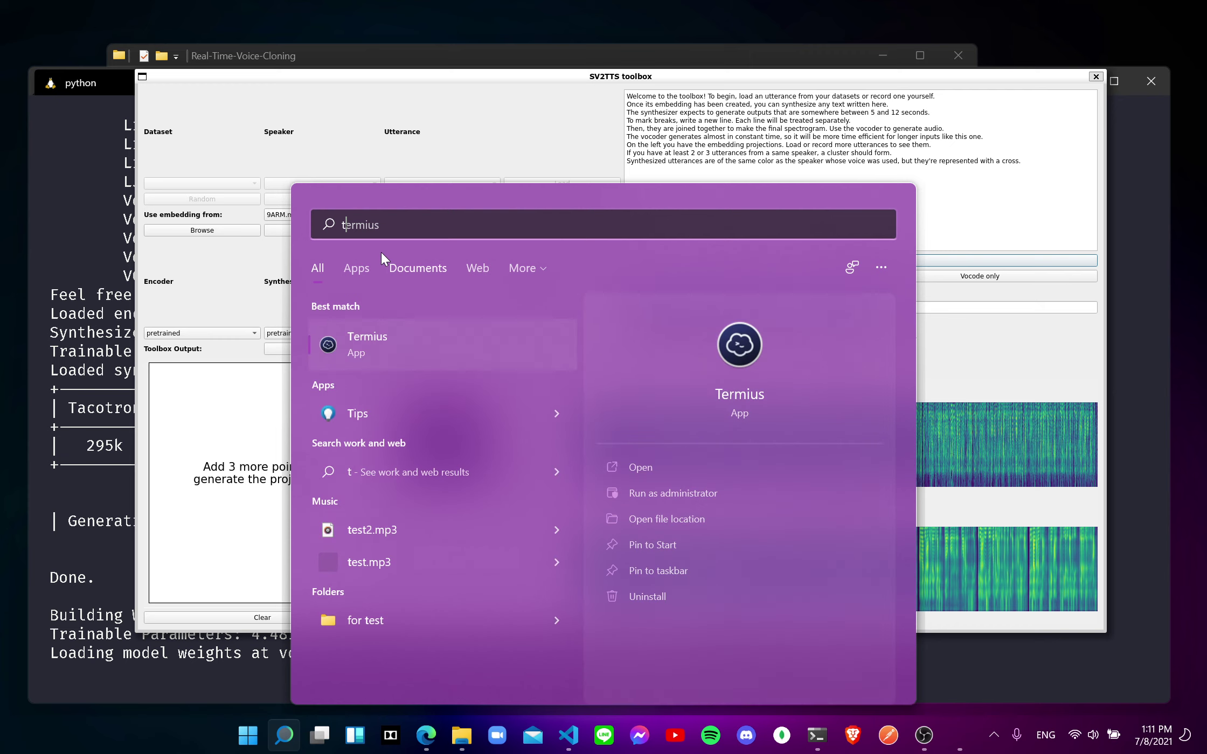
{"action": "key", "text": "ctrl+a"}
{"action": "key", "text": "BackSpace"}
{"action": "type", "text": "tas"}
{"action": "left_click", "coordinate": [383, 349]}
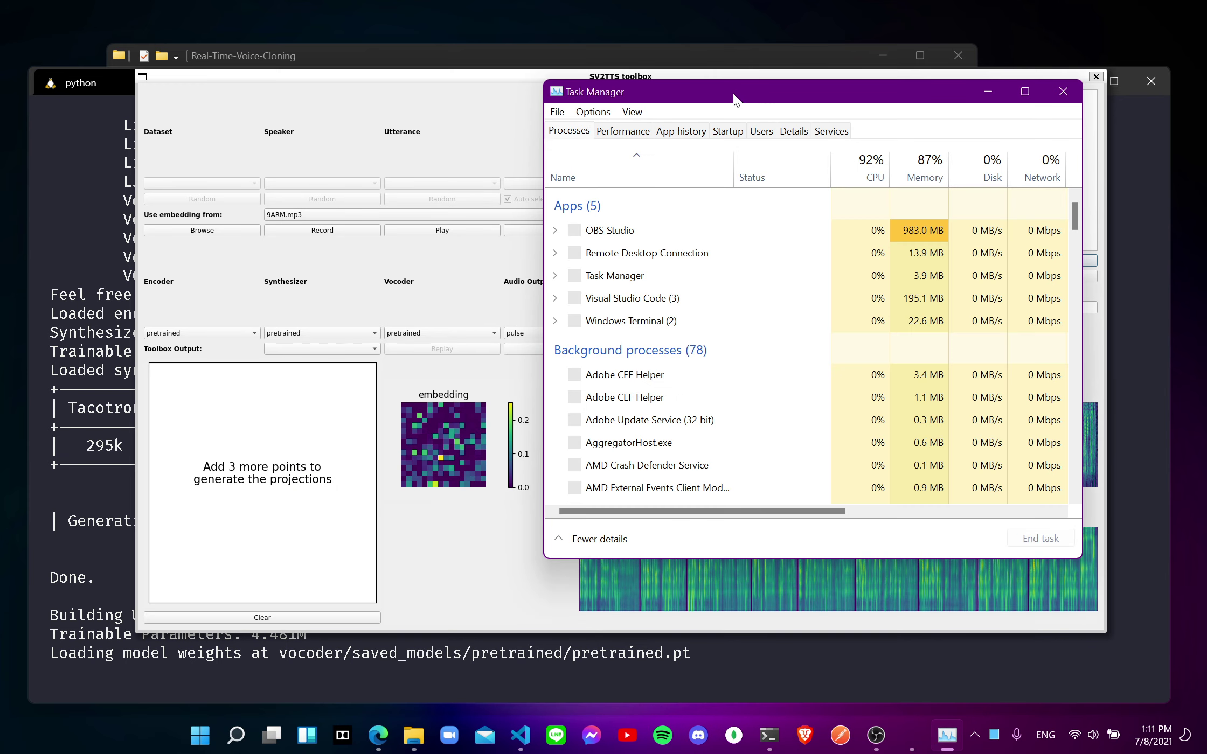
{"action": "left_click_drag", "start_coordinate": [733, 96], "coordinate": [290, 152]}
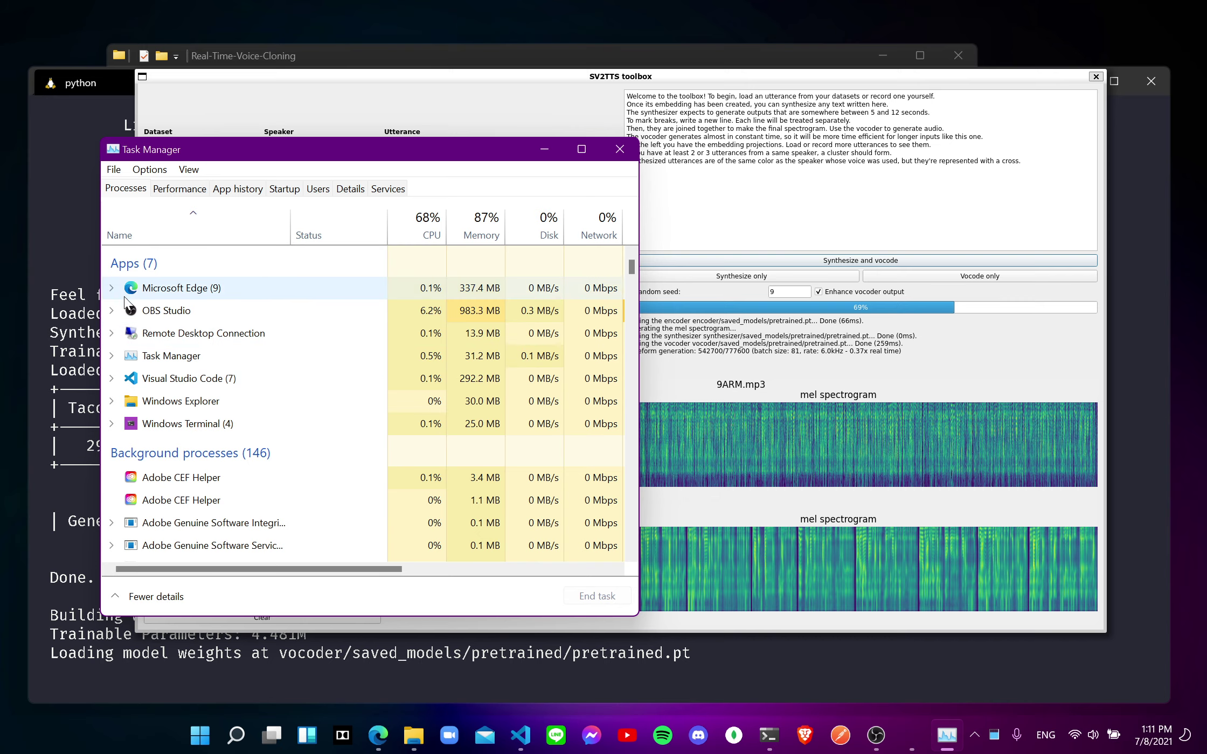
Step: Examine the running processes, including the SV2TTS toolbox under Remote Desktop Connection, and the CPU performance graph, and close Task Manager
{"action": "scroll", "coordinate": [199, 313], "scroll_direction": "down", "scroll_amount": 1}
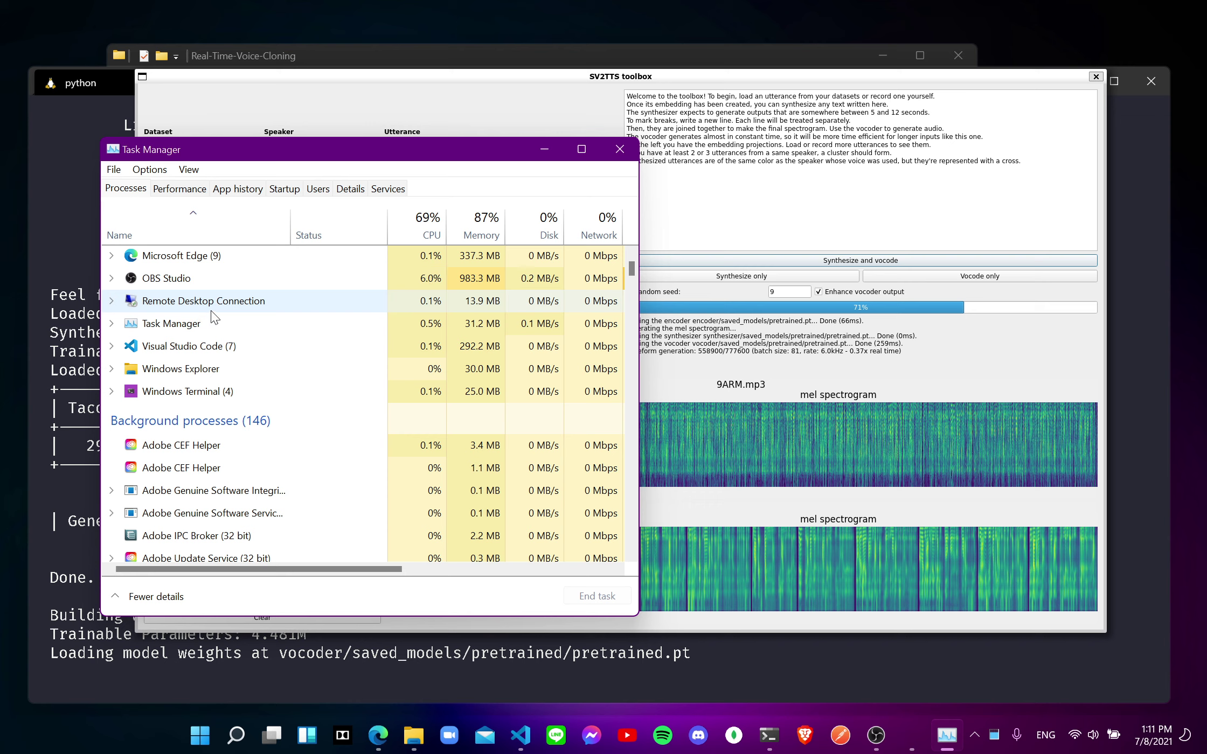
{"action": "left_click", "coordinate": [111, 300]}
{"action": "left_click", "coordinate": [174, 323]}
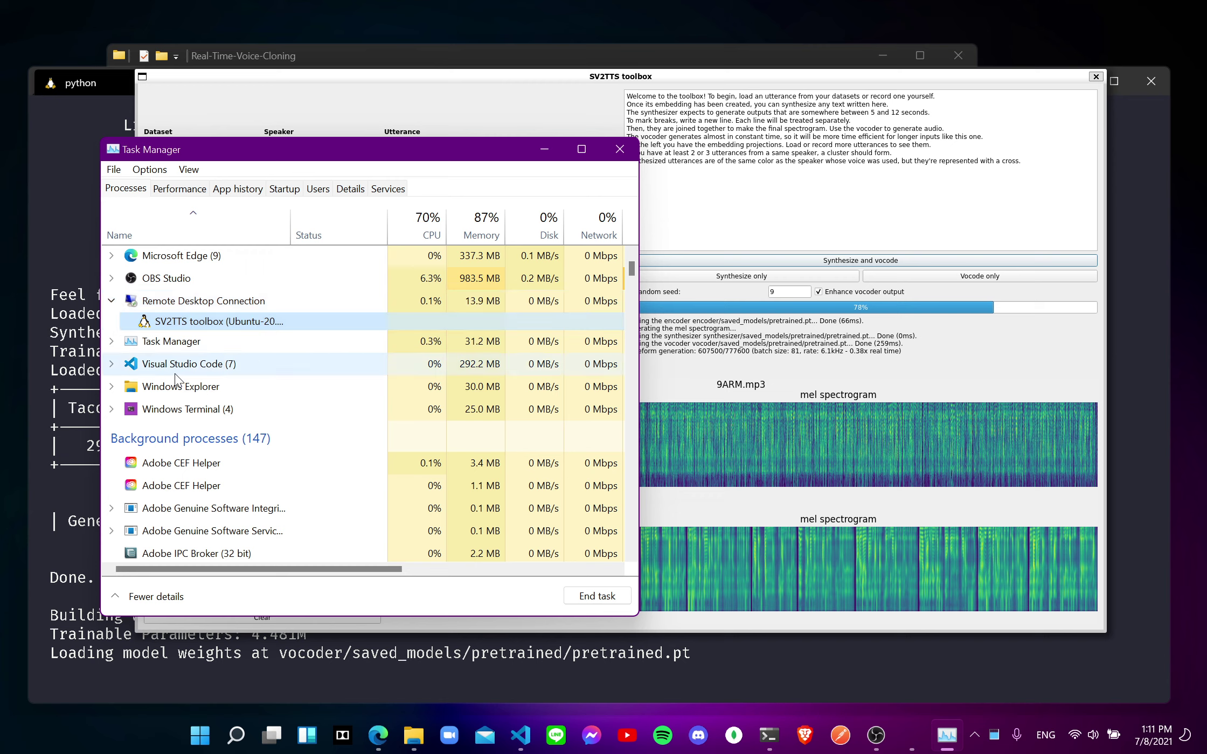
{"action": "left_click", "coordinate": [195, 407]}
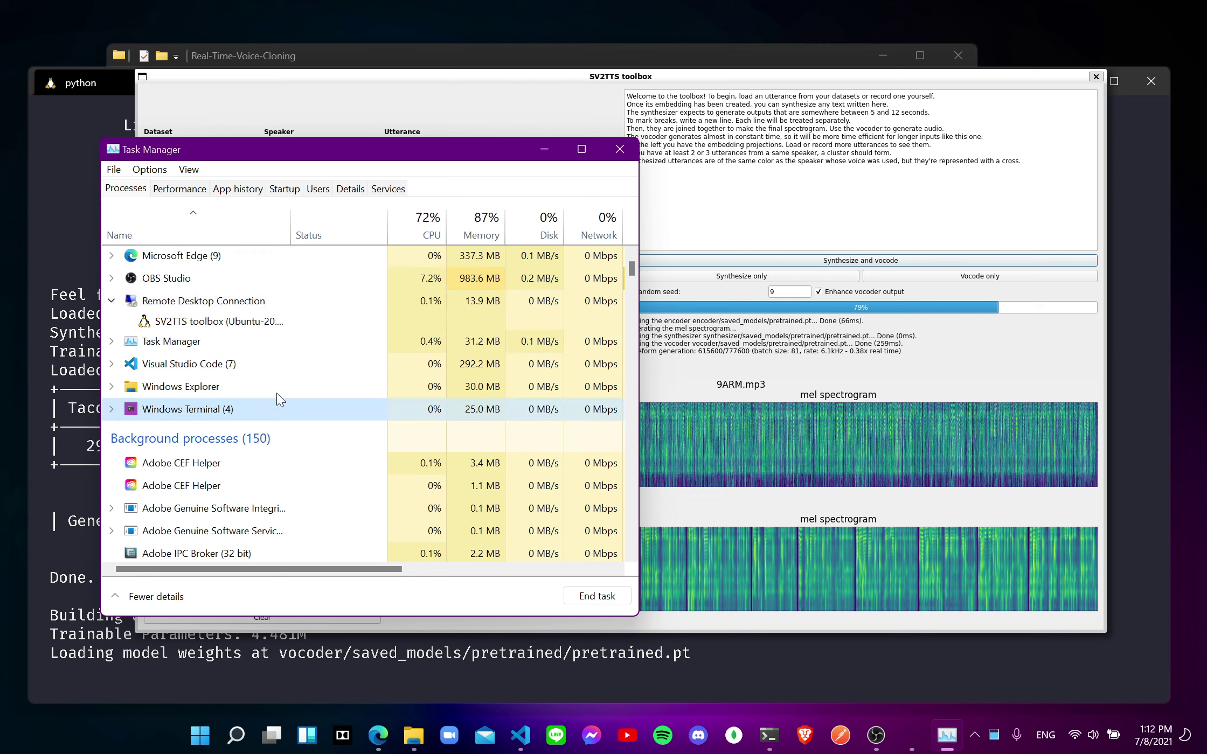
{"action": "left_click", "coordinate": [238, 189]}
{"action": "left_click", "coordinate": [193, 191]}
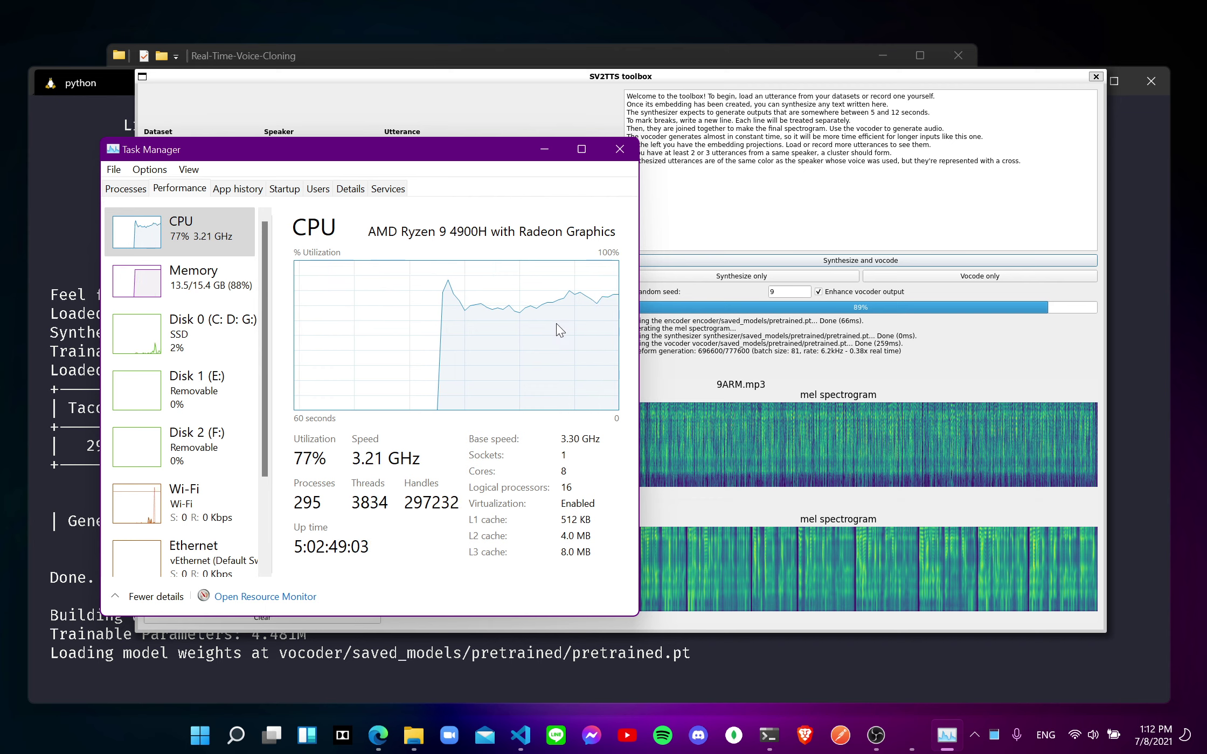
{"action": "left_click", "coordinate": [131, 192]}
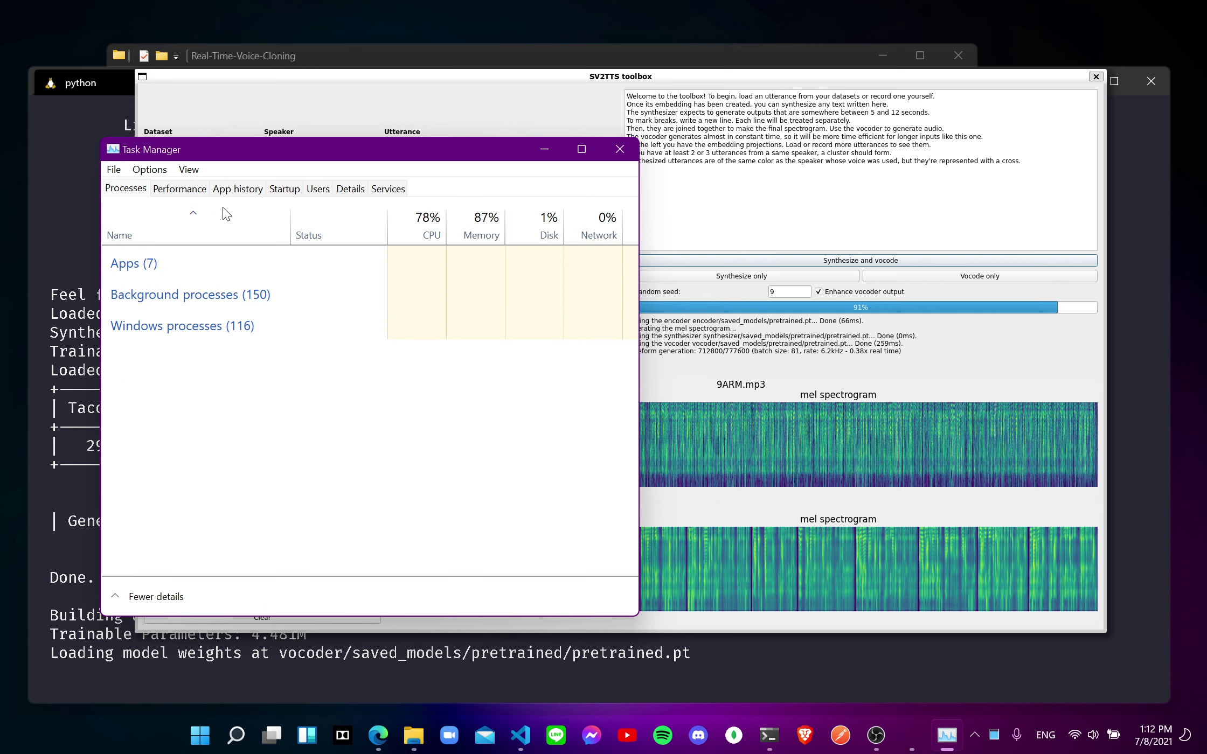
{"action": "scroll", "coordinate": [308, 339], "scroll_direction": "down", "scroll_amount": 1}
{"action": "scroll", "coordinate": [312, 339], "scroll_direction": "down", "scroll_amount": 1}
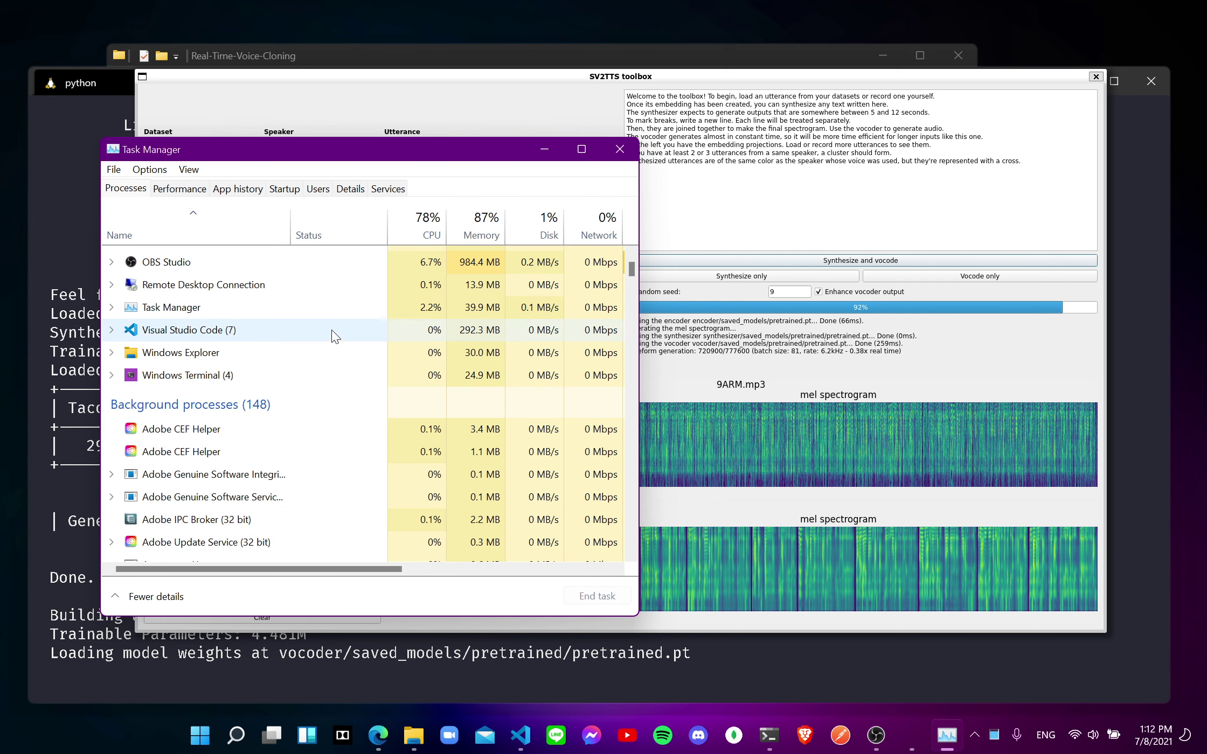
{"action": "left_click", "coordinate": [620, 150]}
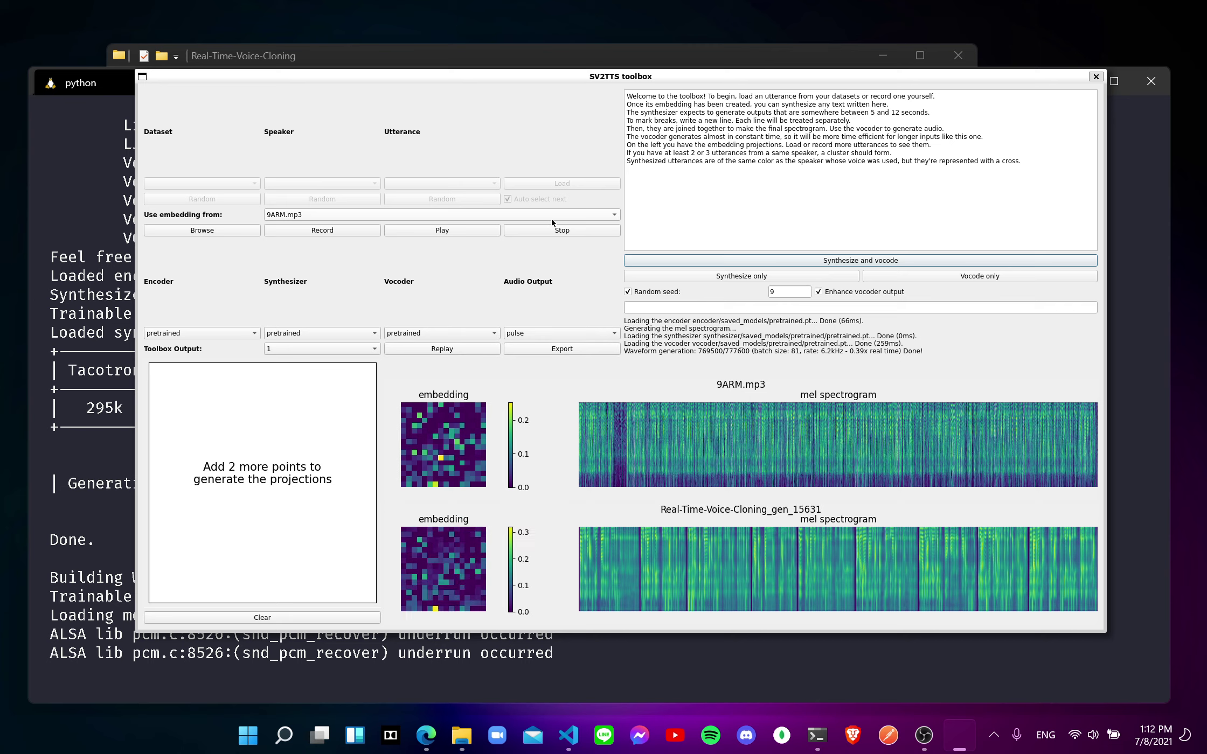
{"action": "left_click_drag", "start_coordinate": [653, 104], "coordinate": [754, 104]}
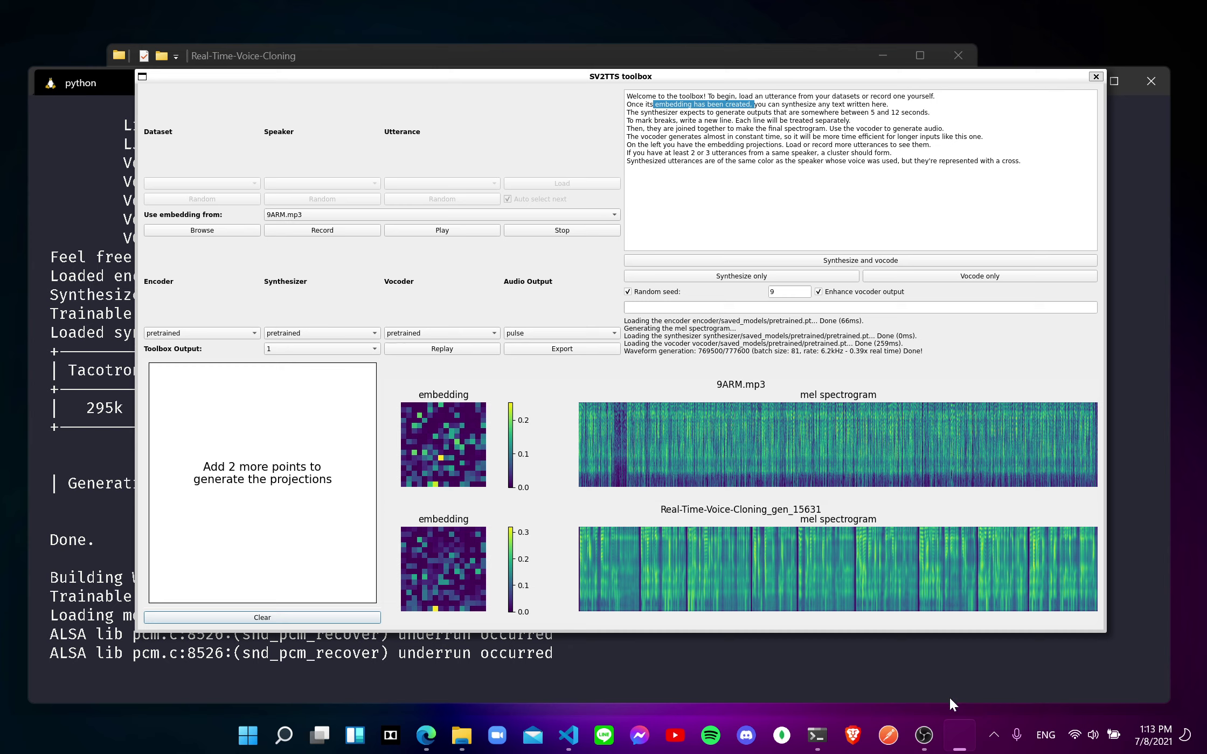
{"action": "mouse_move", "coordinate": [914, 735]}
{"action": "left_click", "coordinate": [918, 699]}
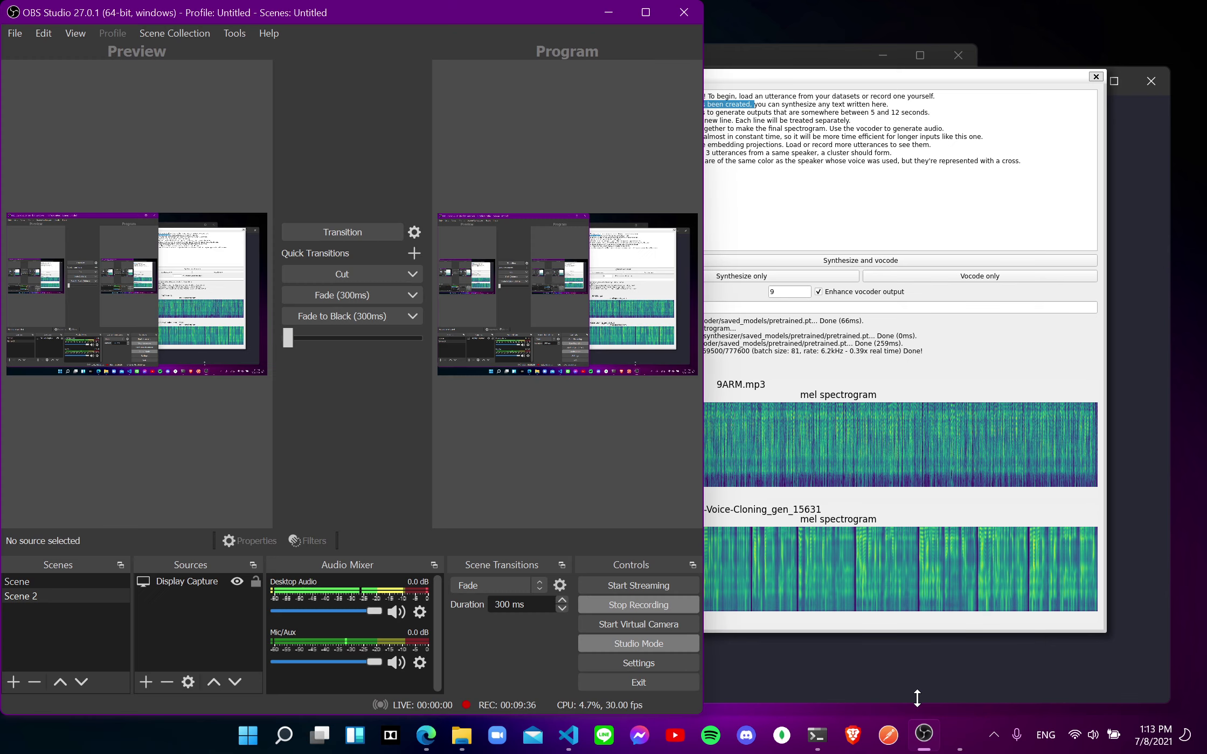
{"action": "left_click", "coordinate": [602, 13]}
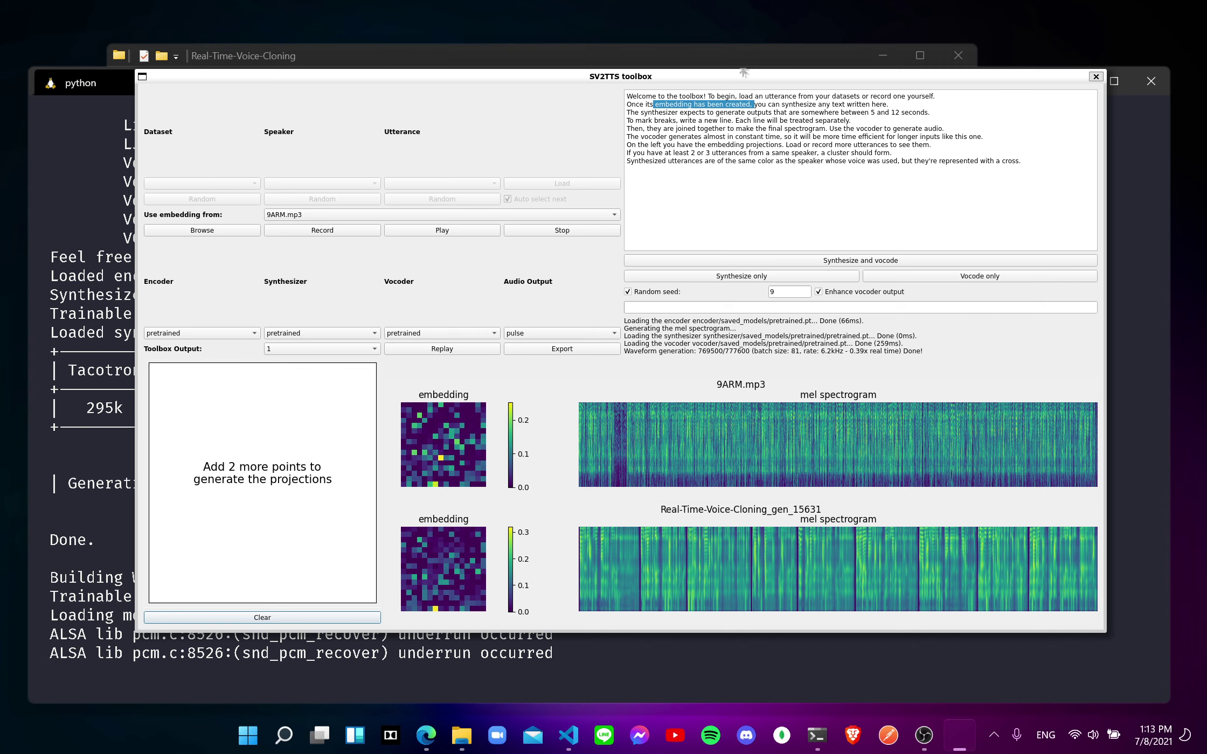
{"action": "left_click_drag", "start_coordinate": [744, 76], "coordinate": [706, 117]}
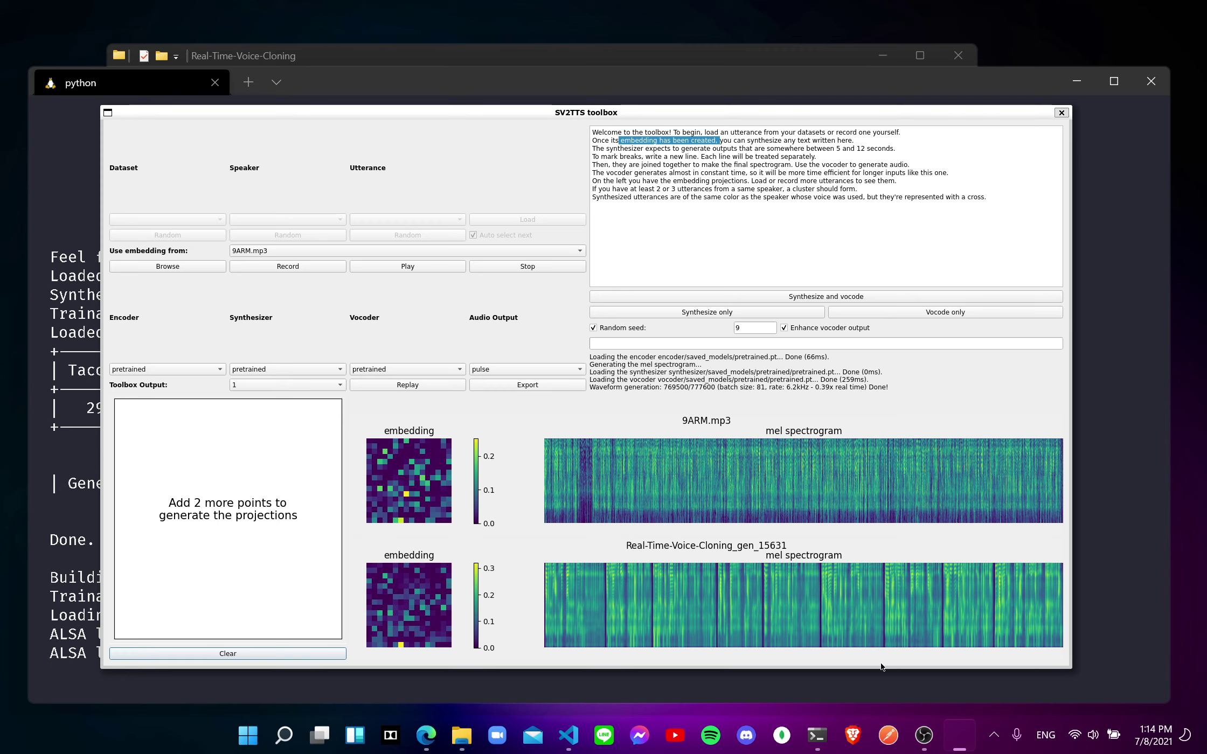
{"action": "mouse_move", "coordinate": [929, 743]}
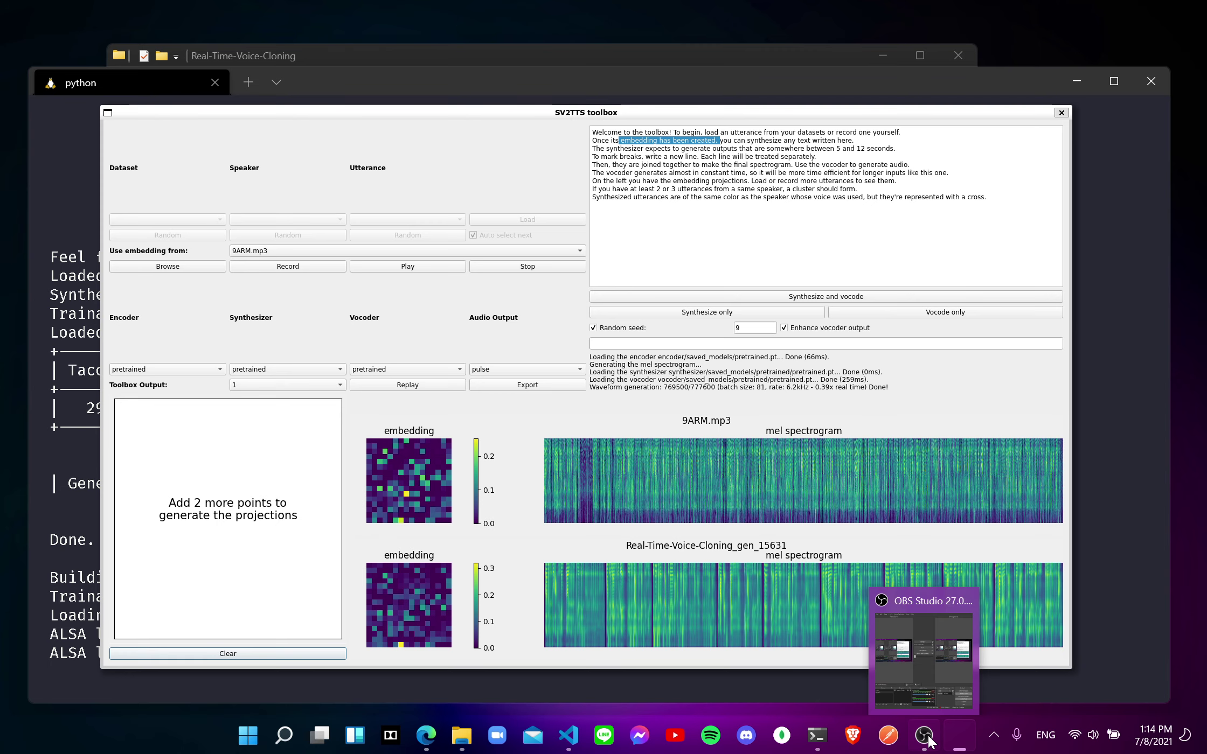